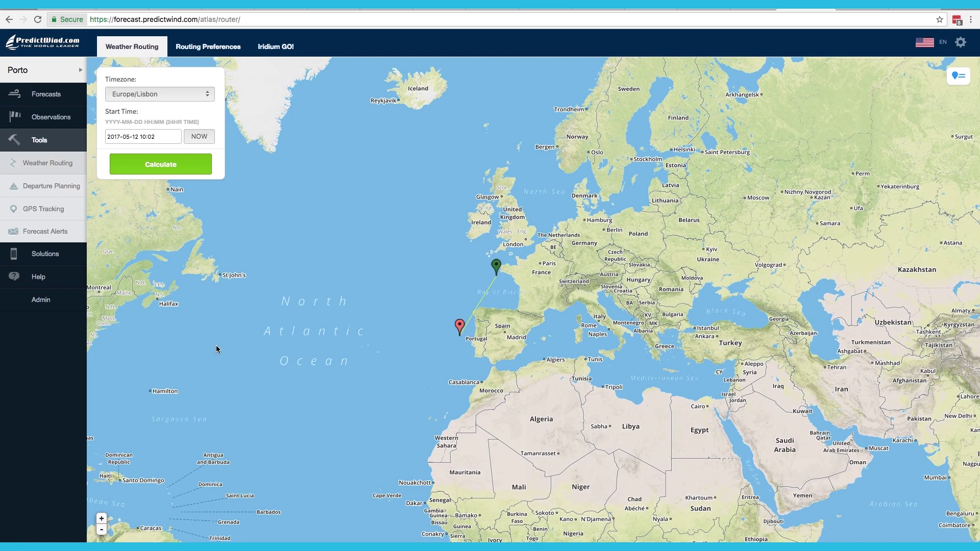
Open the routing preferences and view the list of predefined boat polars.
{"action": "left_click", "coordinate": [204, 51]}
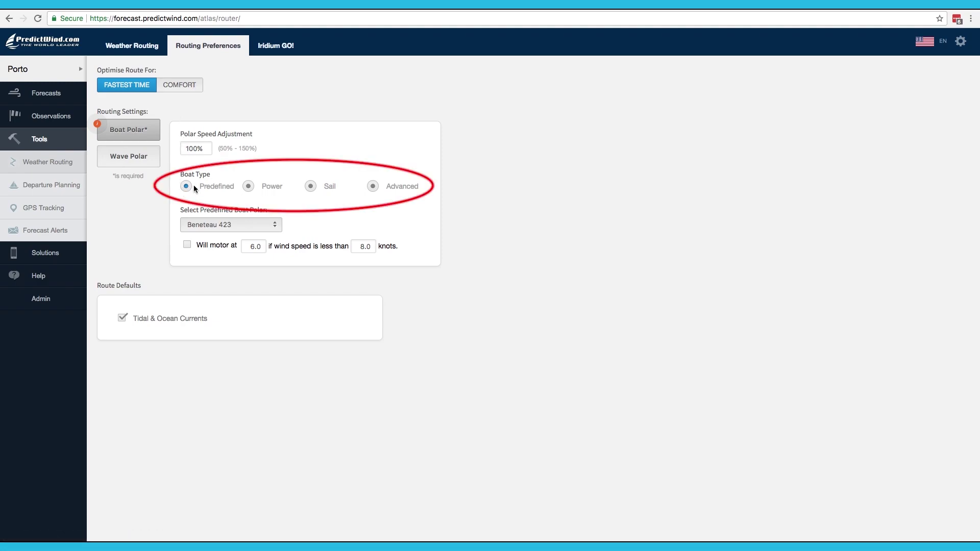
{"action": "left_click", "coordinate": [276, 228]}
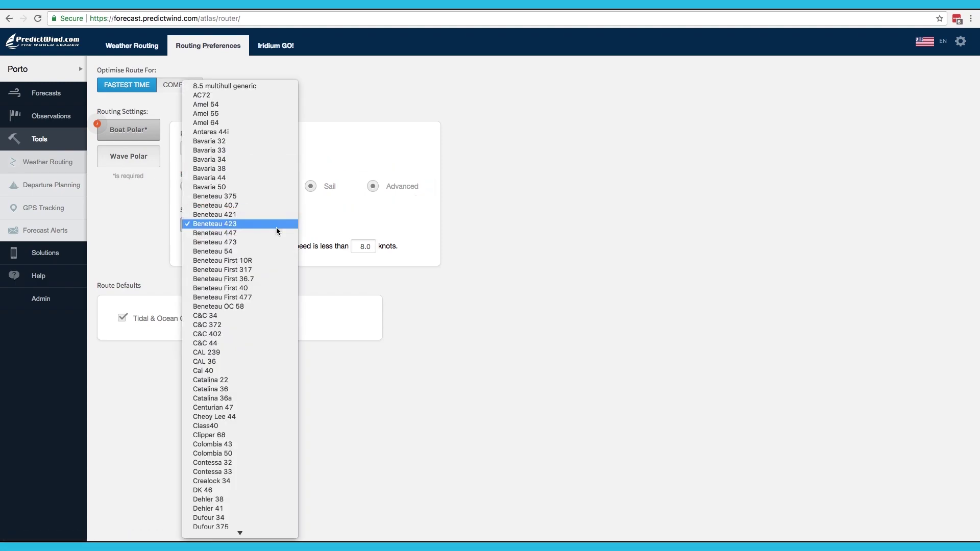
{"action": "left_click", "coordinate": [319, 231]}
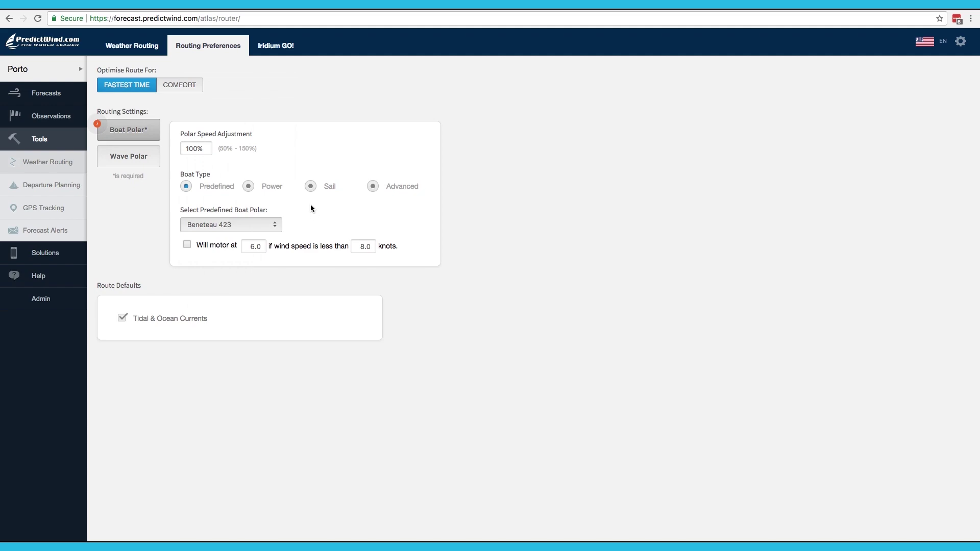
Change the boat type to Sail and set the maximum upwind 50° speed to 6 knots.
{"action": "left_click", "coordinate": [311, 186]}
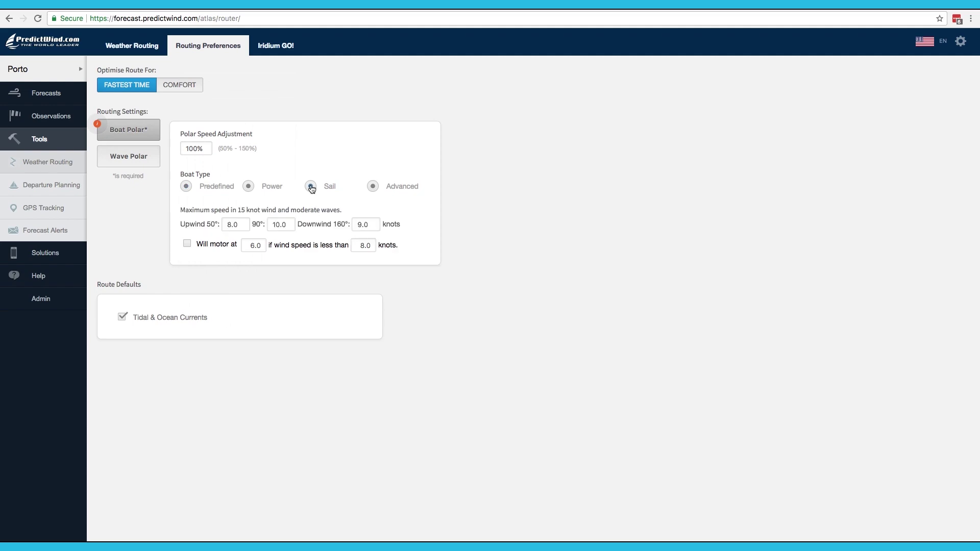
{"action": "left_click", "coordinate": [236, 225]}
{"action": "key", "text": "BackSpace"}
{"action": "key", "text": "BackSpace"}
{"action": "type", "text": "6"}
{"action": "key", "text": "BackSpace"}
{"action": "key", "text": "BackSpace"}
{"action": "type", "text": "6"}
Set the sail boat's maximum speed to 8 knots at 90° and 7 knots downwind at 160°.
{"action": "left_click", "coordinate": [272, 225]}
{"action": "key", "text": "BackSpace"}
{"action": "key", "text": "BackSpace"}
{"action": "key", "text": "BackSpace"}
{"action": "key", "text": "BackSpace"}
{"action": "type", "text": "8"}
{"action": "left_click", "coordinate": [374, 225]}
{"action": "key", "text": "BackSpace"}
{"action": "key", "text": "BackSpace"}
{"action": "key", "text": "BackSpace"}
{"action": "type", "text": "7"}
View the settings of the Power, Advanced and Sail boat types.
{"action": "left_click", "coordinate": [249, 187]}
{"action": "left_click", "coordinate": [373, 187]}
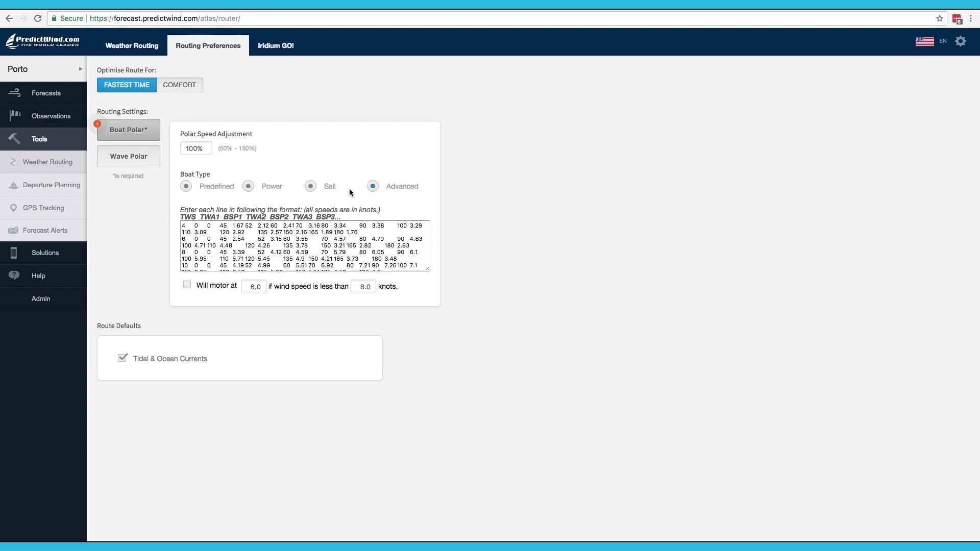
{"action": "left_click", "coordinate": [311, 186]}
Set the boat type to Predefined and choose the Outreamer 45 - La Vagabonde polar.
{"action": "left_click", "coordinate": [185, 186]}
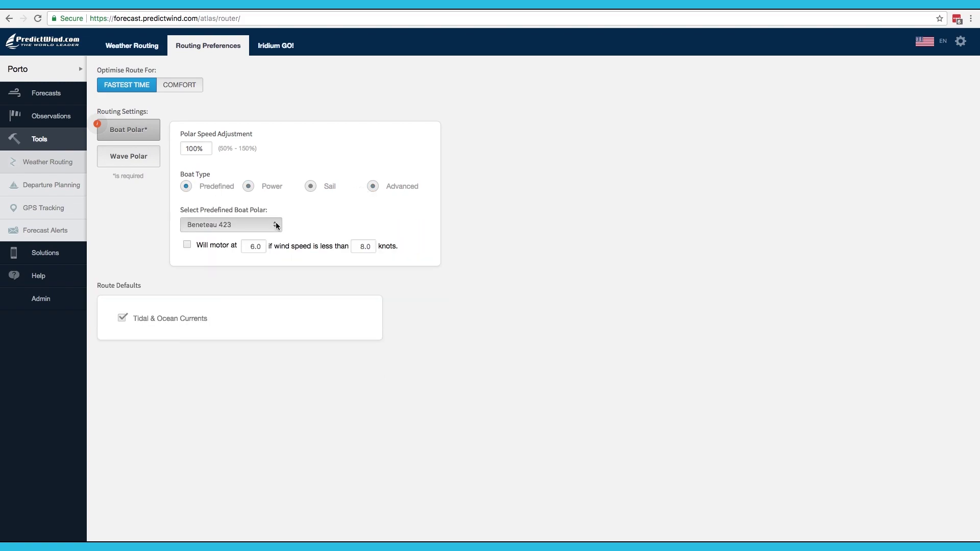
{"action": "left_click", "coordinate": [276, 226]}
{"action": "scroll", "coordinate": [259, 281], "scroll_direction": "down", "scroll_amount": 10}
{"action": "scroll", "coordinate": [258, 282], "scroll_direction": "down", "scroll_amount": 11}
{"action": "scroll", "coordinate": [258, 286], "scroll_direction": "down", "scroll_amount": 10}
{"action": "scroll", "coordinate": [258, 282], "scroll_direction": "down", "scroll_amount": 6}
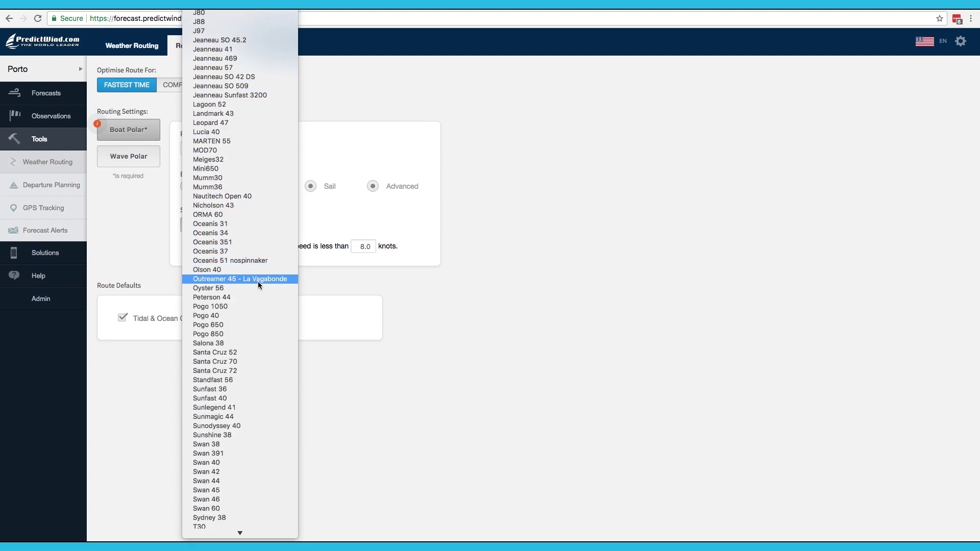
{"action": "left_click", "coordinate": [258, 281]}
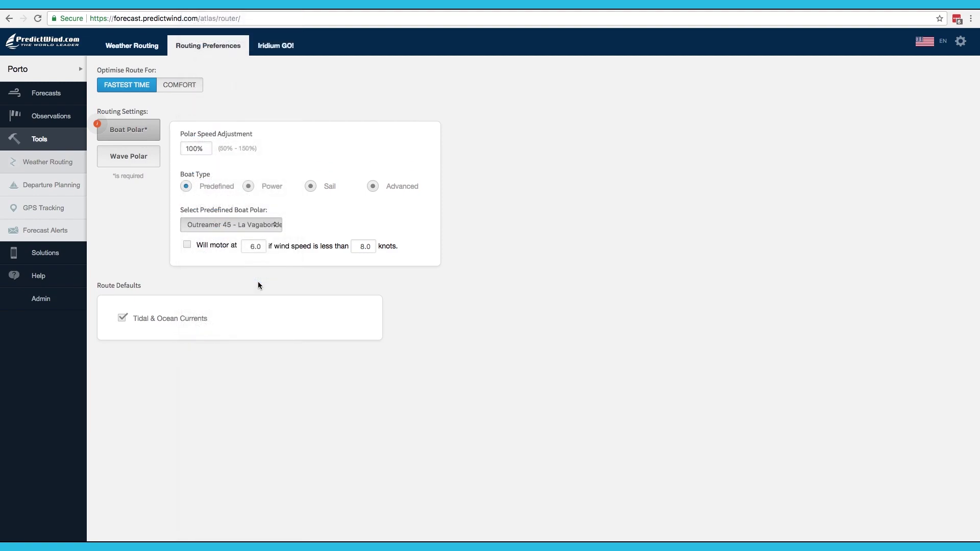
Set the boat's polar speed adjustment to 80% in the routing preferences.
{"action": "left_click", "coordinate": [137, 53]}
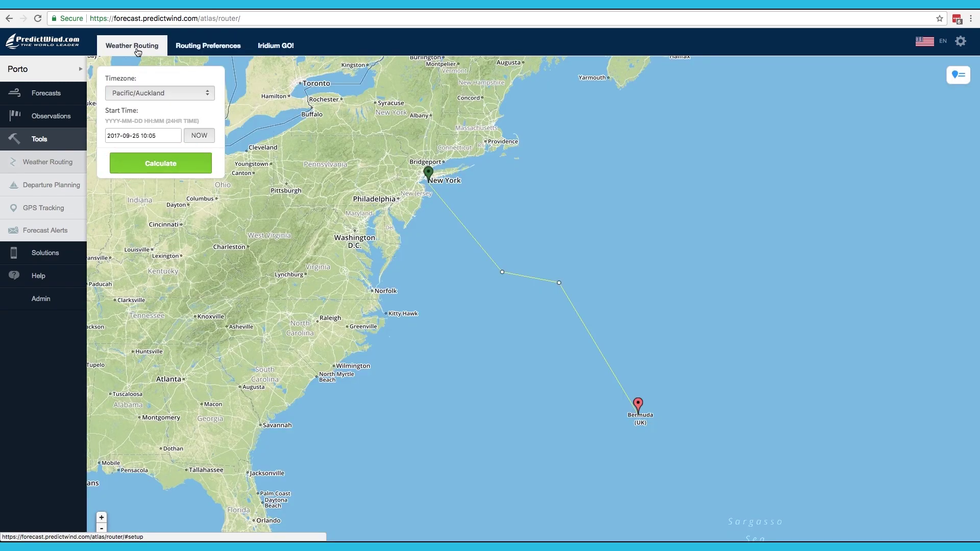
{"action": "left_click", "coordinate": [193, 48]}
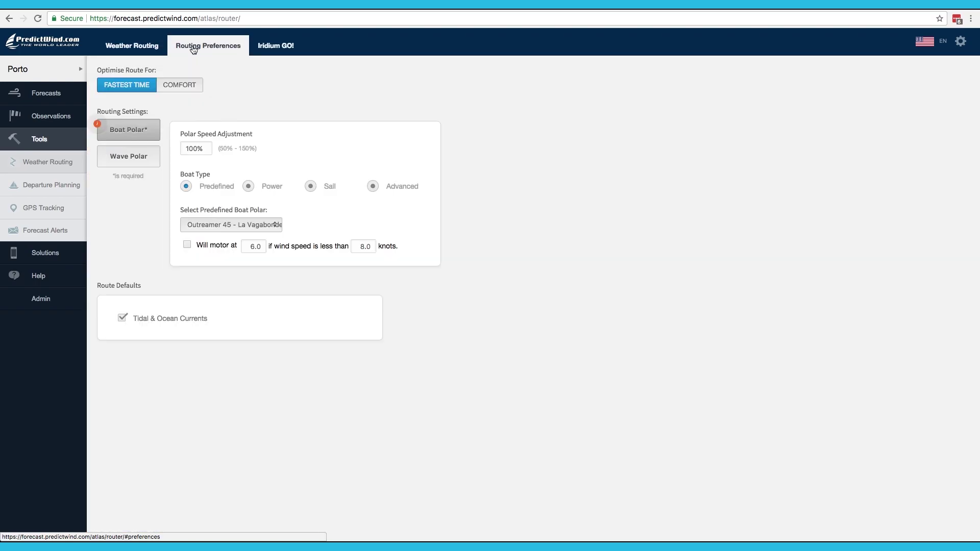
{"action": "left_click", "coordinate": [204, 150]}
{"action": "key", "text": "BackSpace"}
{"action": "key", "text": "BackSpace"}
{"action": "key", "text": "BackSpace"}
{"action": "key", "text": "BackSpace"}
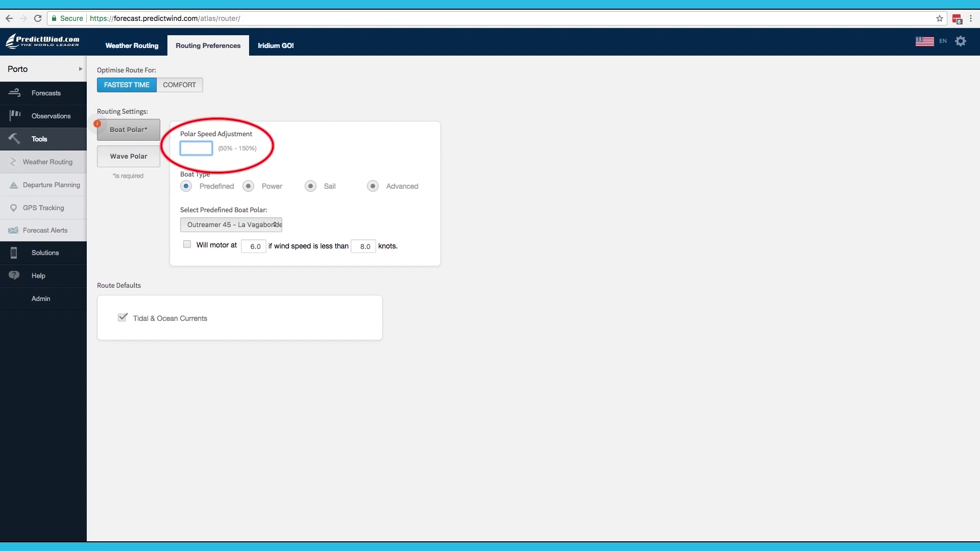
{"action": "type", "text": "80"}
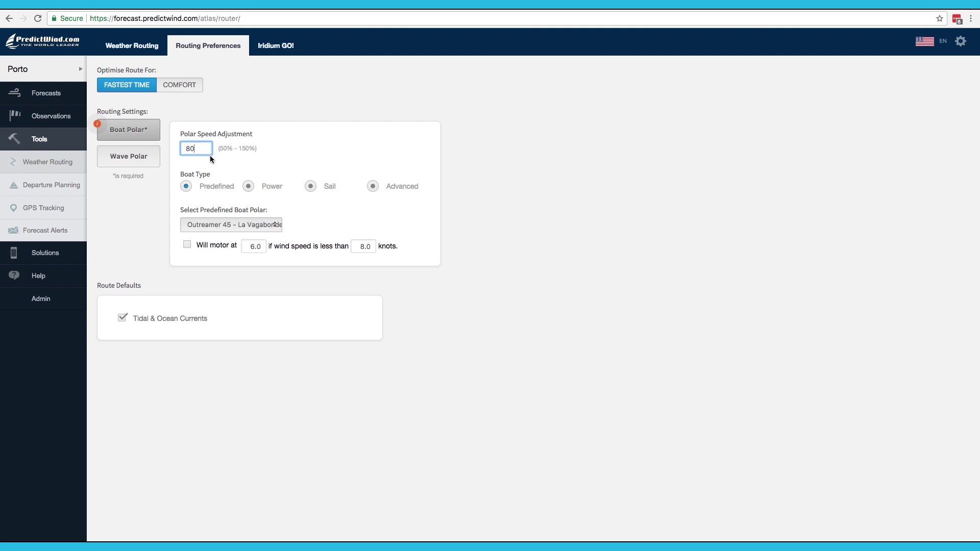
{"action": "left_click", "coordinate": [231, 159]}
Enable motoring in light wind, and toggle Tidal & Ocean Currents off and on again.
{"action": "left_click", "coordinate": [188, 247]}
{"action": "left_click", "coordinate": [187, 247]}
{"action": "left_click", "coordinate": [124, 320]}
{"action": "left_click", "coordinate": [124, 320]}
Optimise the route for comfort and set the wind speed to avoid to above 30 knots, after trying 25.
{"action": "left_click", "coordinate": [185, 88]}
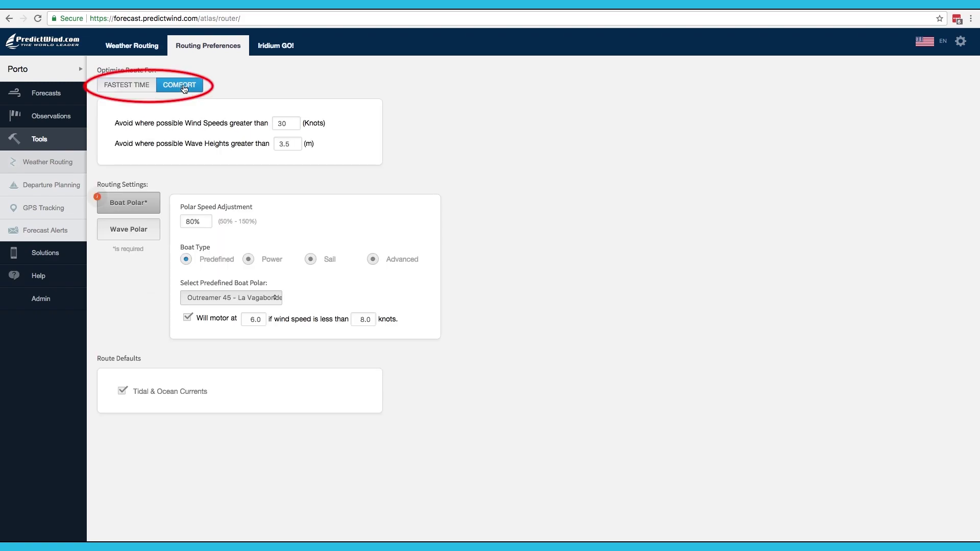
{"action": "left_click", "coordinate": [287, 123]}
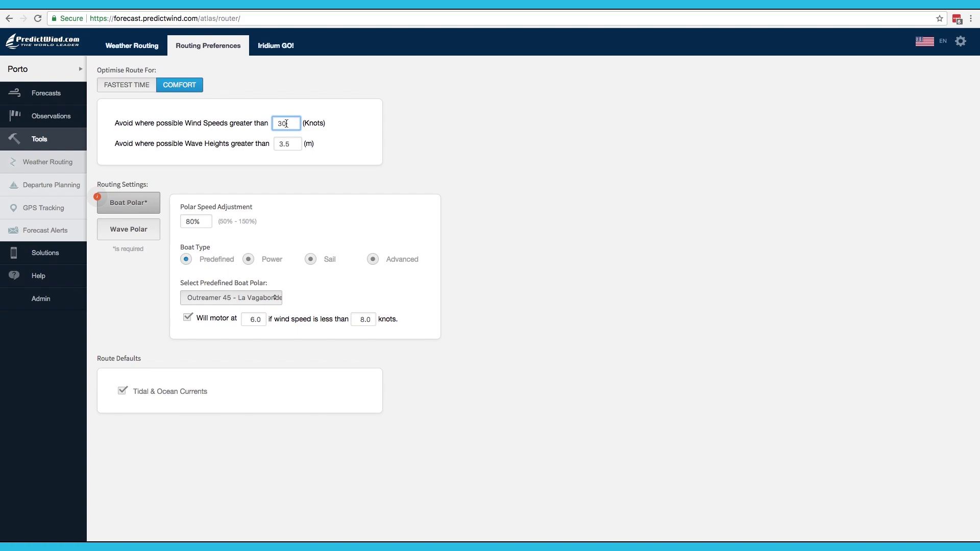
{"action": "key", "text": "BackSpace"}
{"action": "key", "text": "BackSpace"}
{"action": "type", "text": "25"}
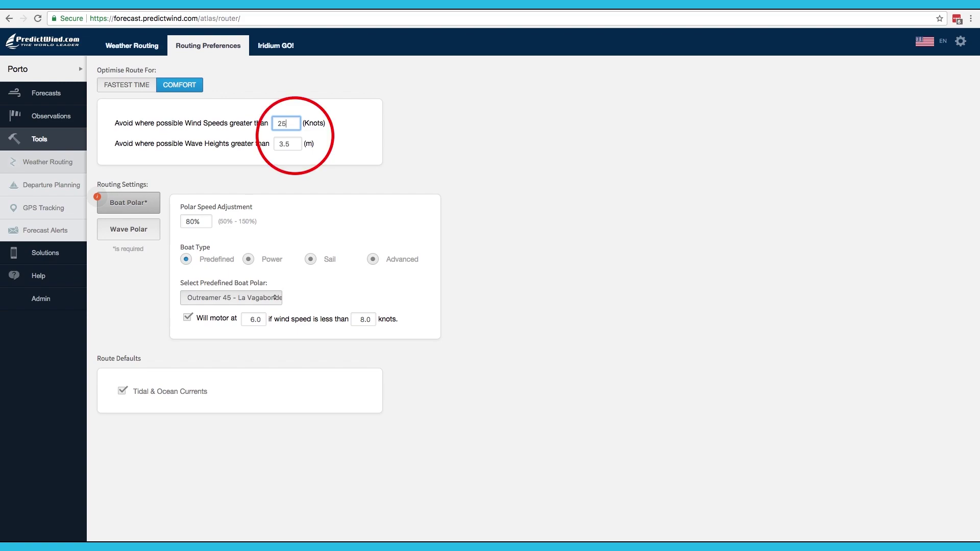
{"action": "key", "text": "BackSpace"}
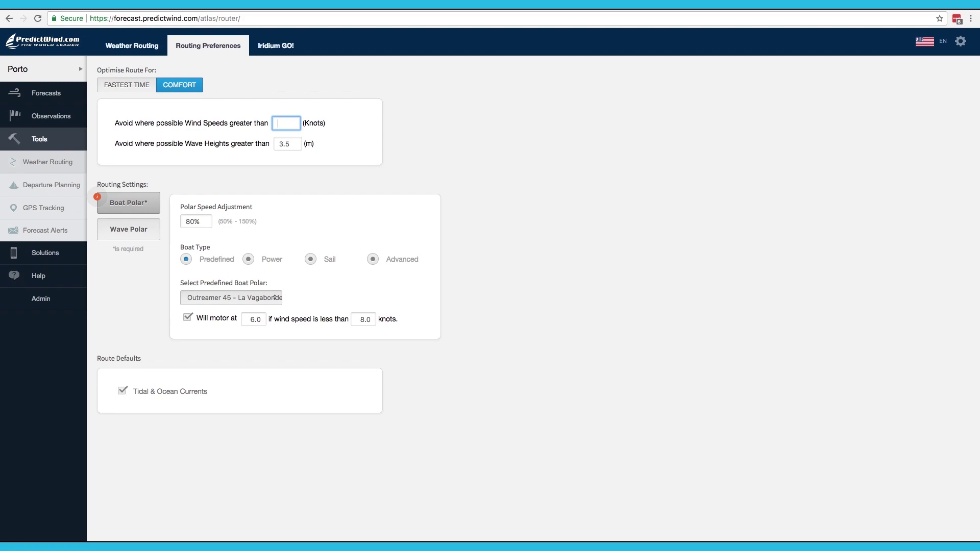
{"action": "type", "text": "30"}
Set the wave height to avoid where possible to above 3.5 m.
{"action": "left_click", "coordinate": [289, 143]}
{"action": "key", "text": "BackSpace"}
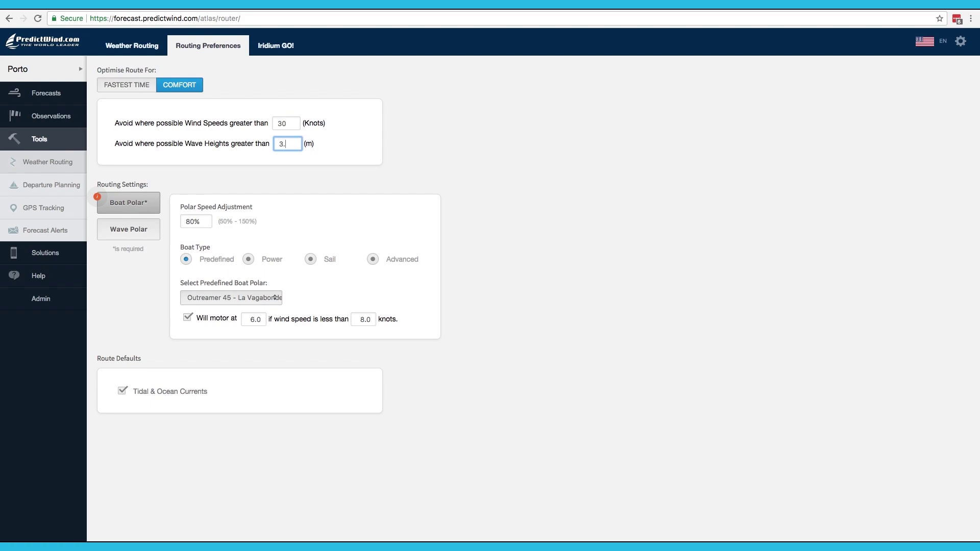
{"action": "type", "text": "5"}
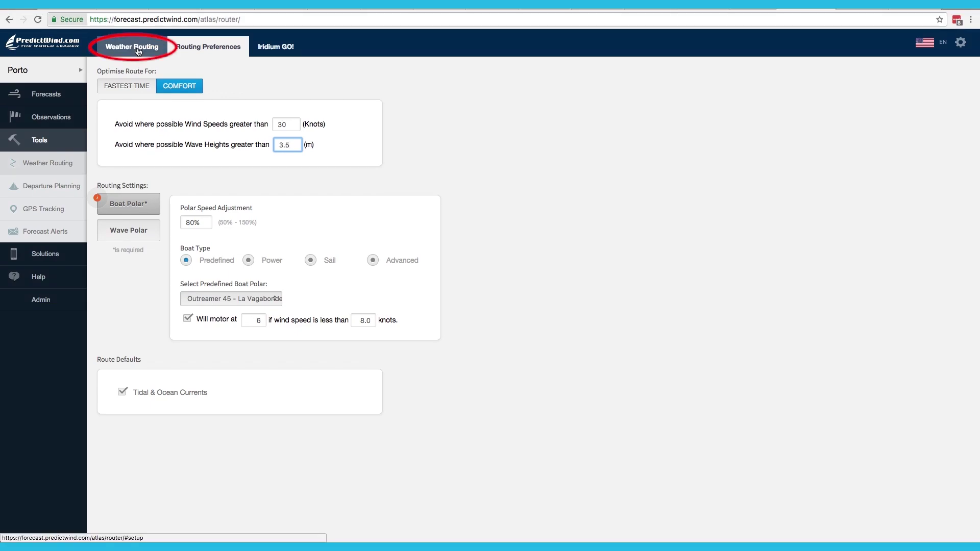
Open the weather routing map and move the start marker to the coast near Lorient and the finish marker to Porto.
{"action": "left_click", "coordinate": [137, 50]}
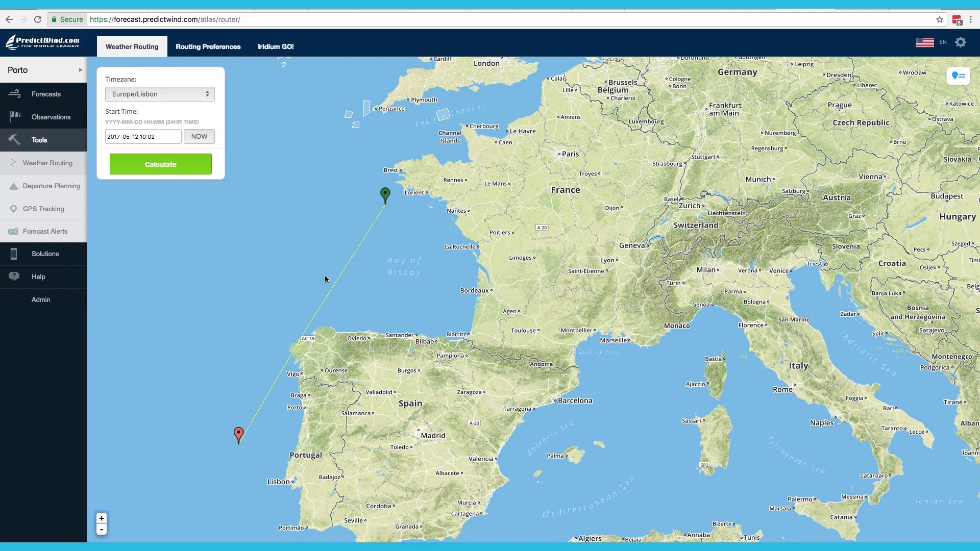
{"action": "left_click_drag", "start_coordinate": [409, 193], "coordinate": [429, 185]}
{"action": "mouse_move", "coordinate": [238, 437]}
{"action": "left_mouse_down"}
{"action": "mouse_move", "coordinate": [263, 401]}
{"action": "mouse_move", "coordinate": [300, 402]}
{"action": "left_mouse_up"}
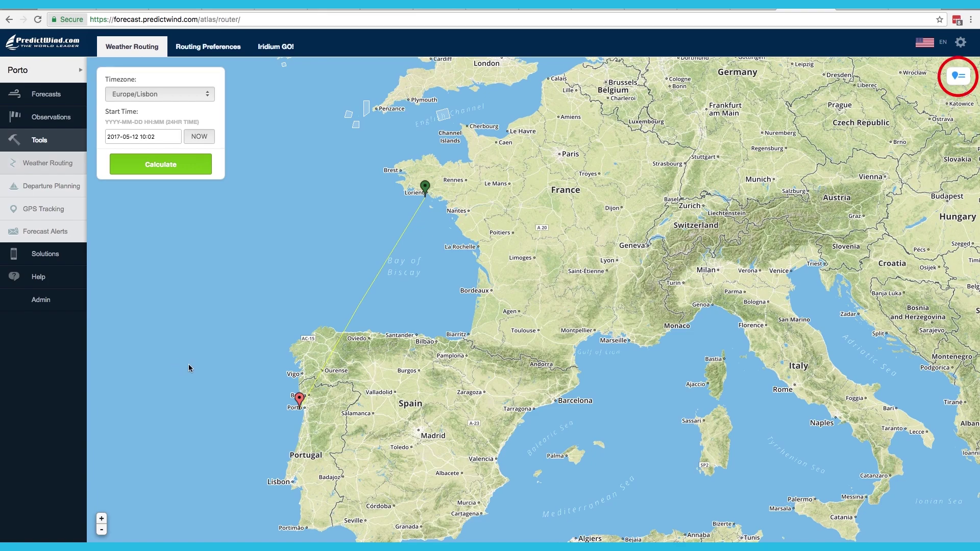
Examine the start and finish coordinates in the waypoint list and close it.
{"action": "left_click", "coordinate": [958, 76]}
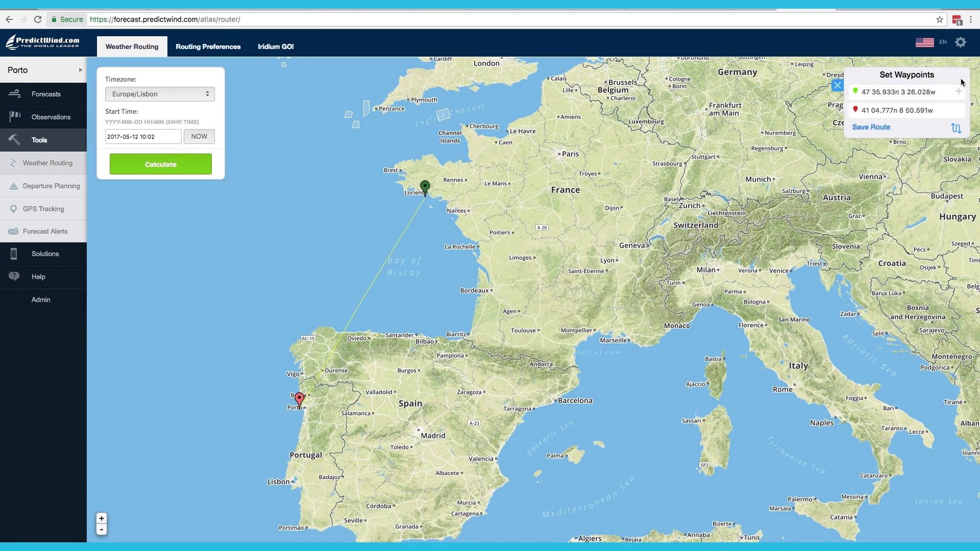
{"action": "left_click", "coordinate": [892, 93]}
{"action": "left_click", "coordinate": [891, 110]}
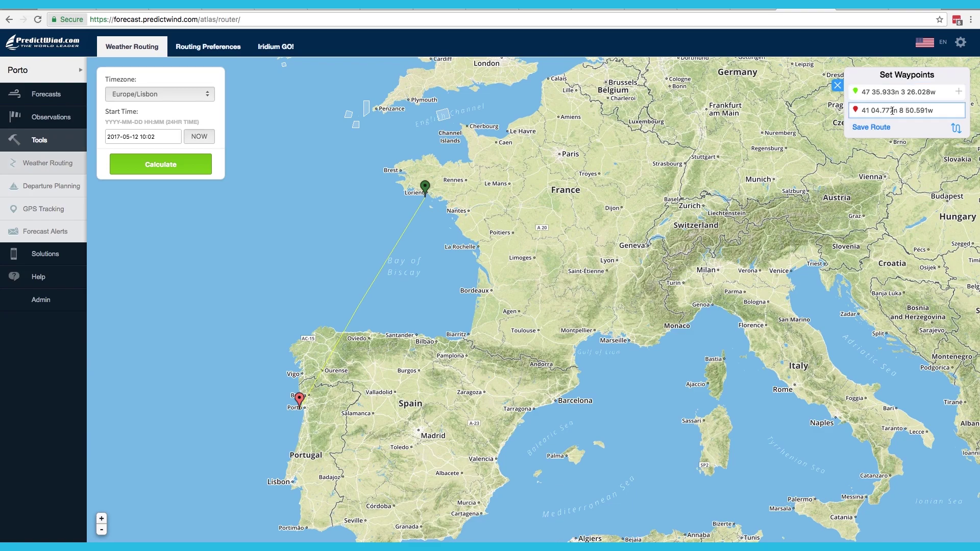
{"action": "left_click", "coordinate": [839, 87]}
Calculate the weather route from the start near Lorient to the finish at Porto.
{"action": "mouse_move", "coordinate": [426, 188]}
{"action": "left_mouse_down"}
{"action": "mouse_move", "coordinate": [446, 184]}
{"action": "mouse_move", "coordinate": [426, 186]}
{"action": "left_mouse_up"}
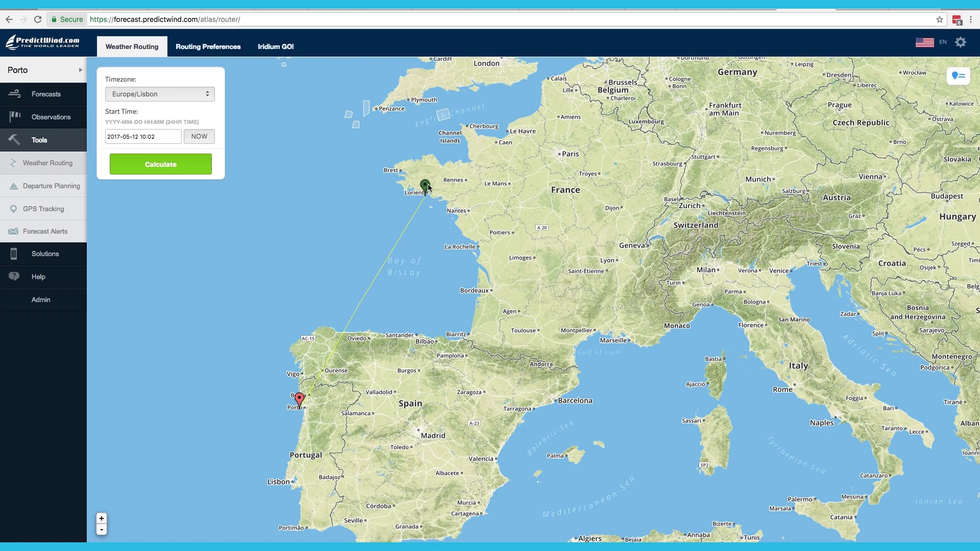
{"action": "left_click", "coordinate": [160, 164]}
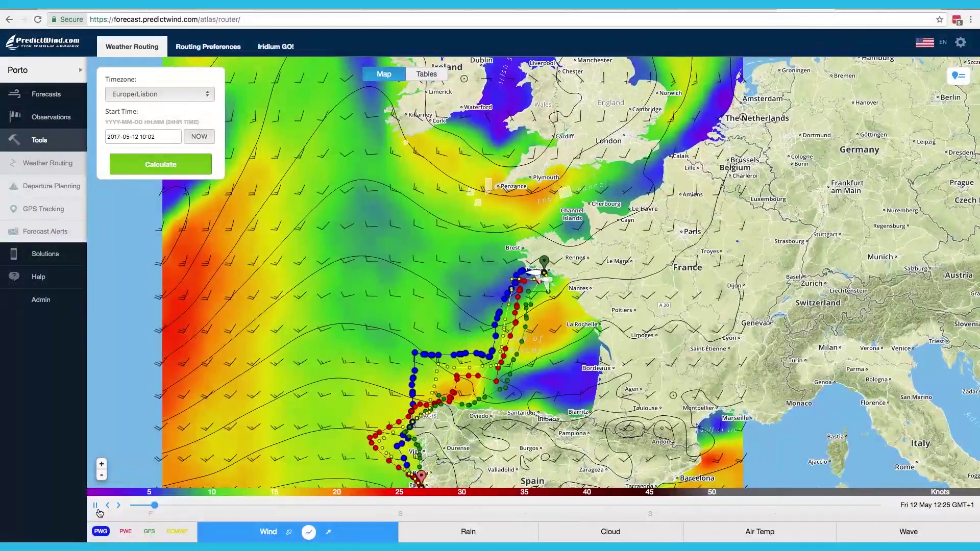
Compare the route forecasts of the PWE, GFS and ECMWF models, and return to PWE.
{"action": "left_click", "coordinate": [125, 531]}
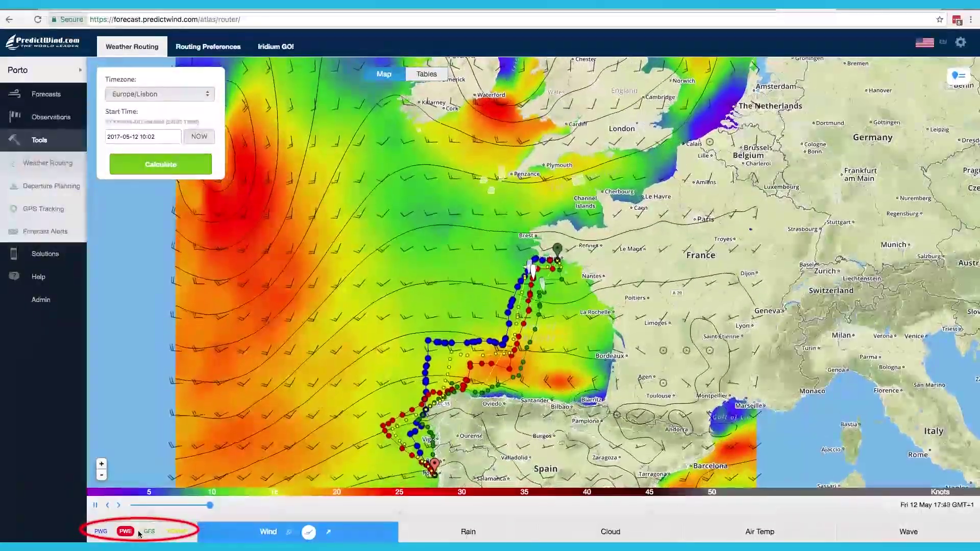
{"action": "left_click", "coordinate": [149, 531]}
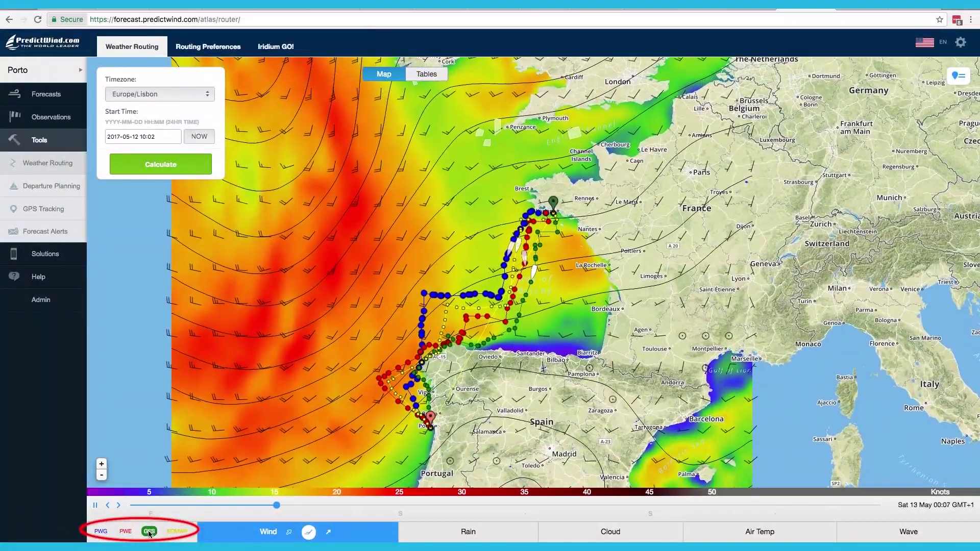
{"action": "left_click", "coordinate": [174, 531]}
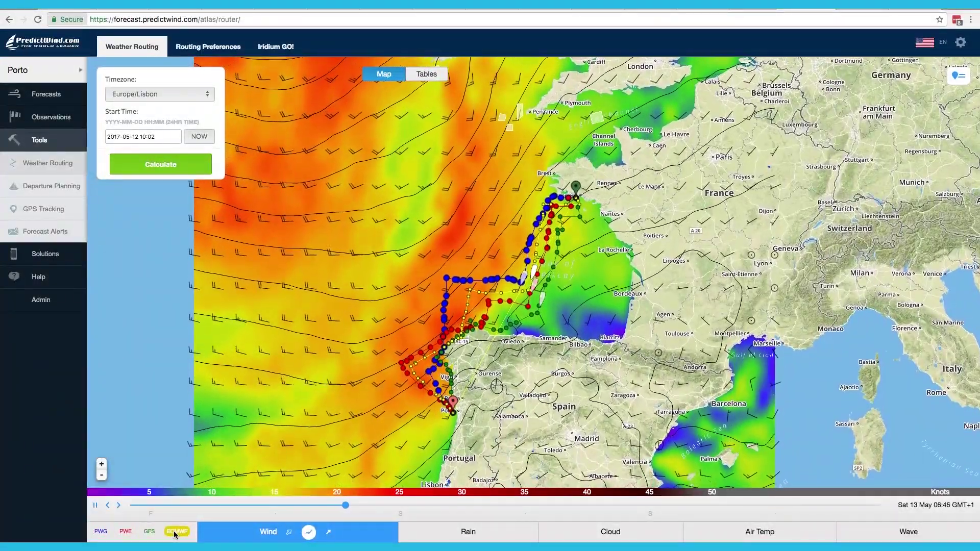
{"action": "left_click", "coordinate": [127, 534]}
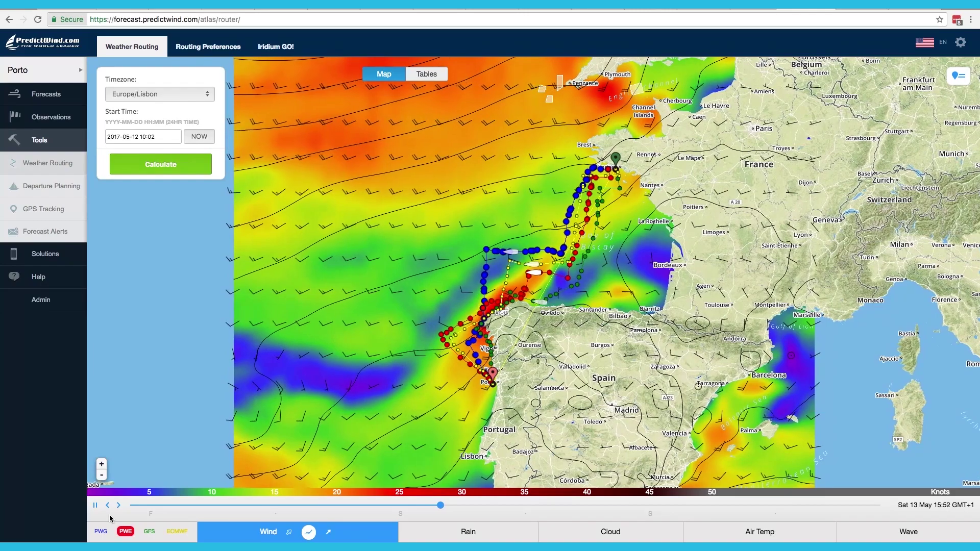
Pause and resume the route animation, move it to an earlier time, and move through the forecast backward and forward.
{"action": "left_click", "coordinate": [96, 506]}
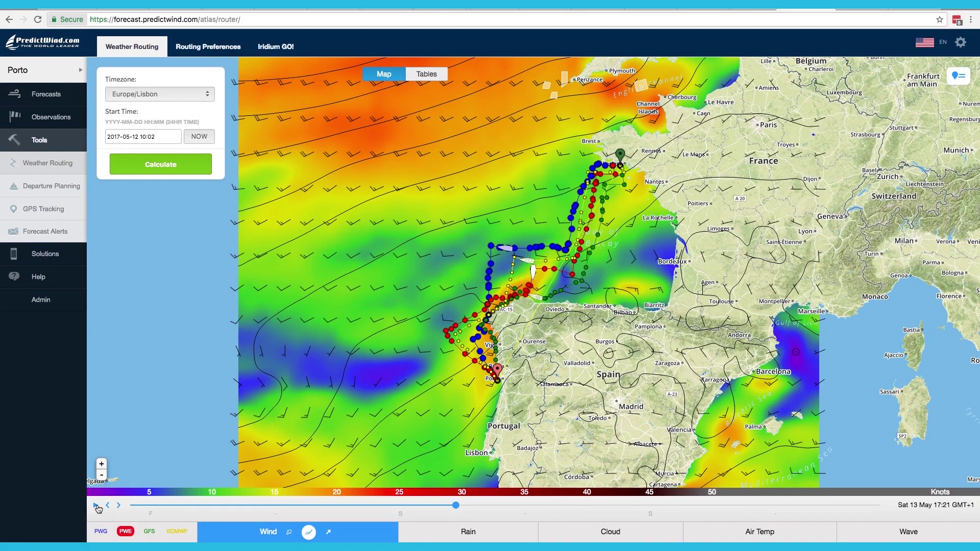
{"action": "left_click", "coordinate": [96, 505]}
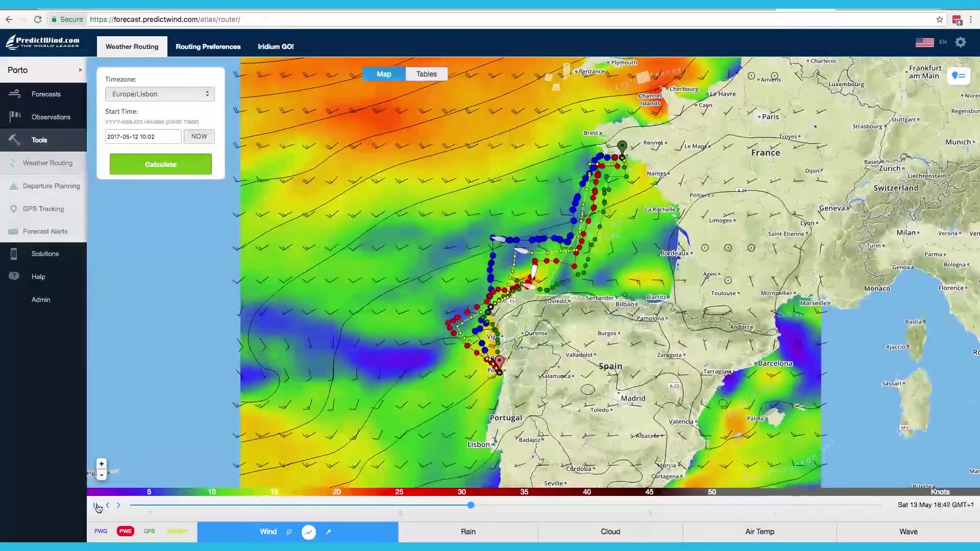
{"action": "left_click_drag", "start_coordinate": [475, 506], "coordinate": [380, 505]}
{"action": "left_click", "coordinate": [108, 506]}
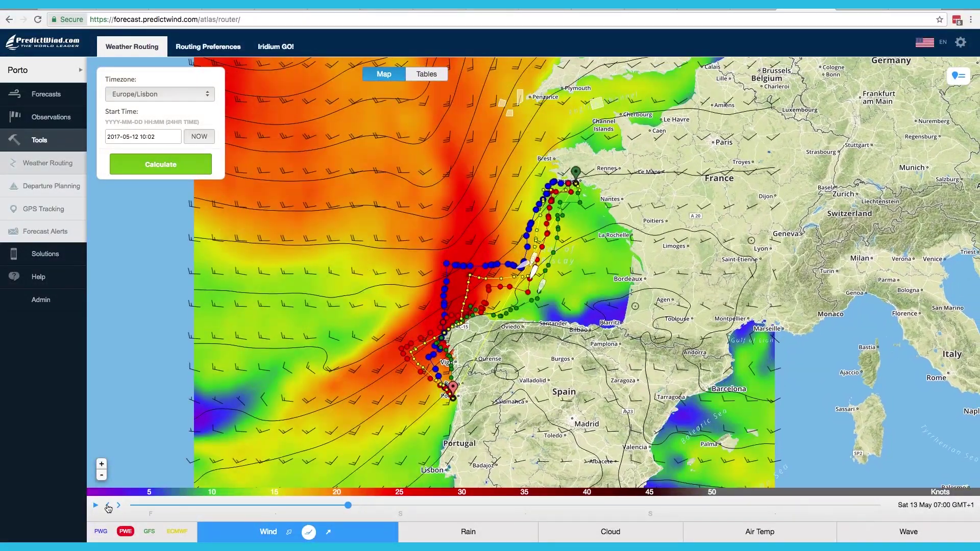
{"action": "left_click", "coordinate": [108, 506]}
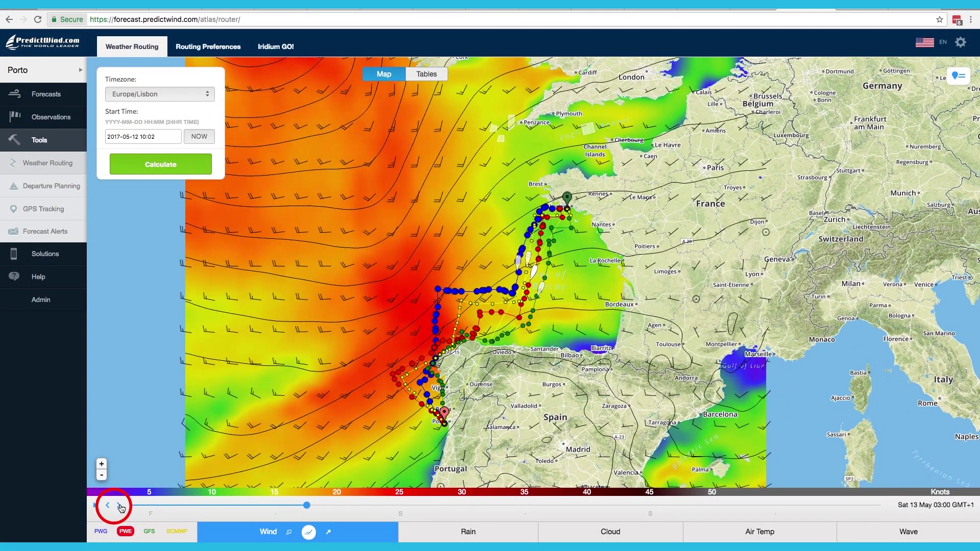
{"action": "left_click", "coordinate": [120, 506]}
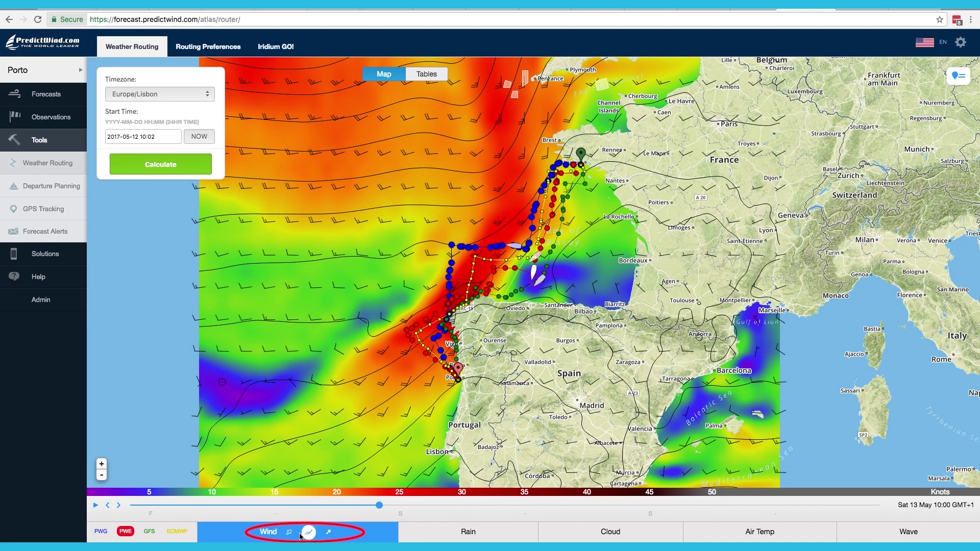
Show the wind as black arrows over the colour map, and switch to coloured arrows without it.
{"action": "left_click", "coordinate": [330, 534]}
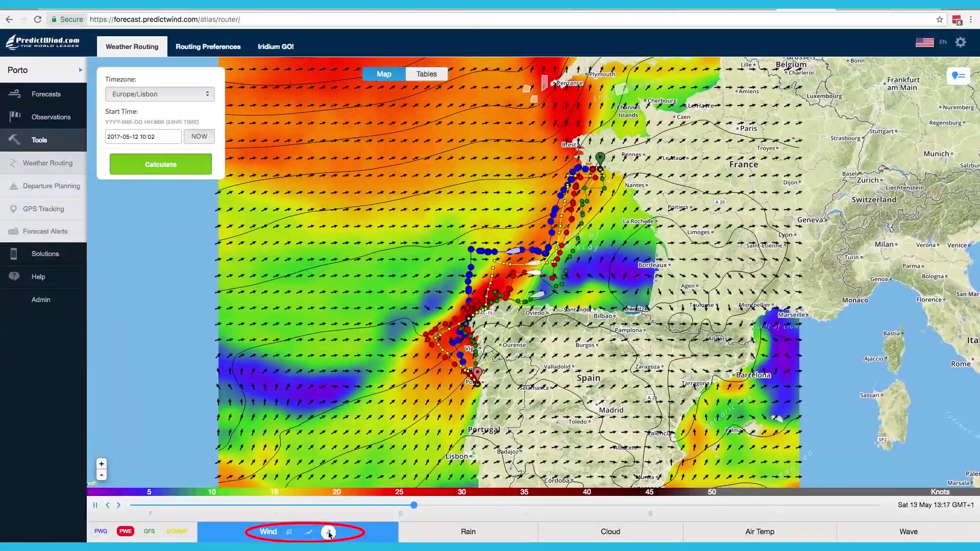
{"action": "left_click", "coordinate": [289, 532]}
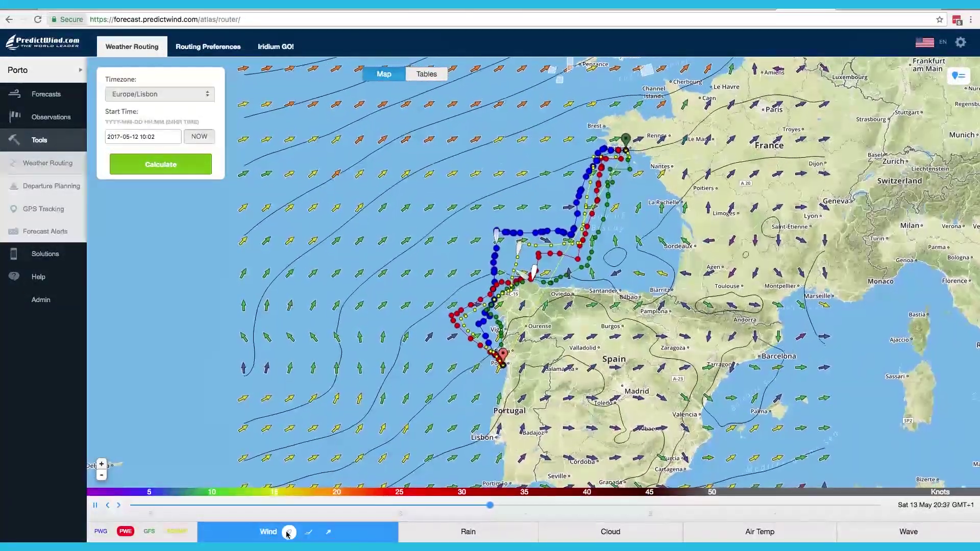
View the rain, cloud, air temperature and wave forecast maps along the route in turn.
{"action": "left_click", "coordinate": [469, 530]}
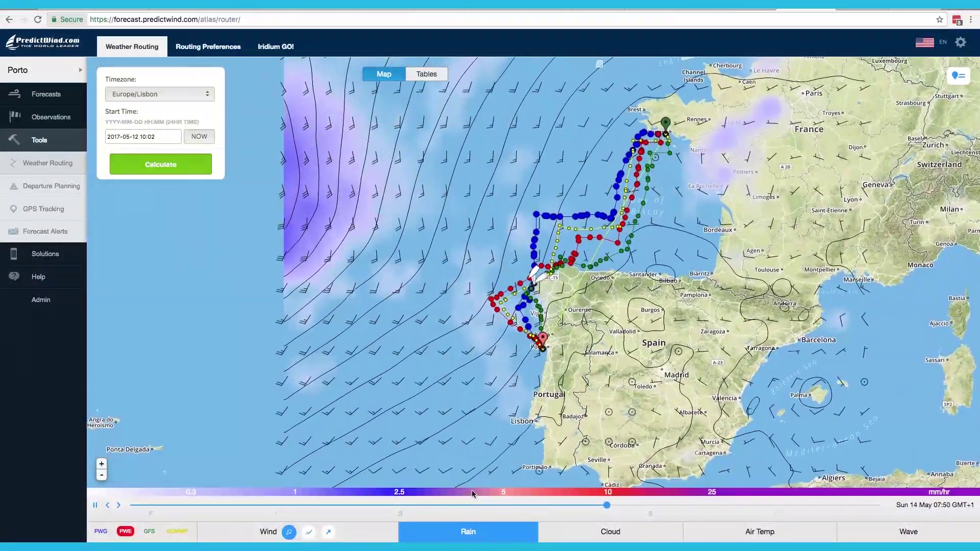
{"action": "left_click", "coordinate": [610, 533]}
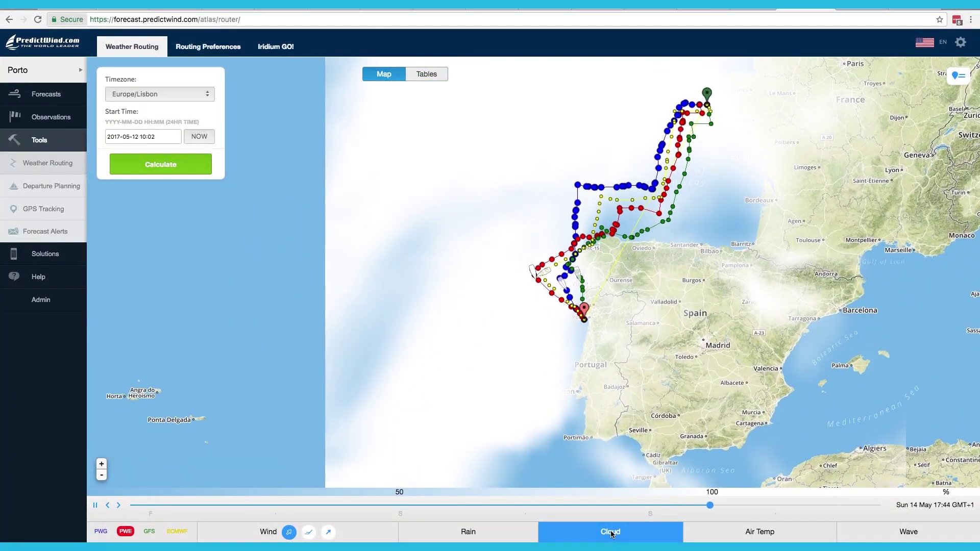
{"action": "left_click", "coordinate": [732, 533]}
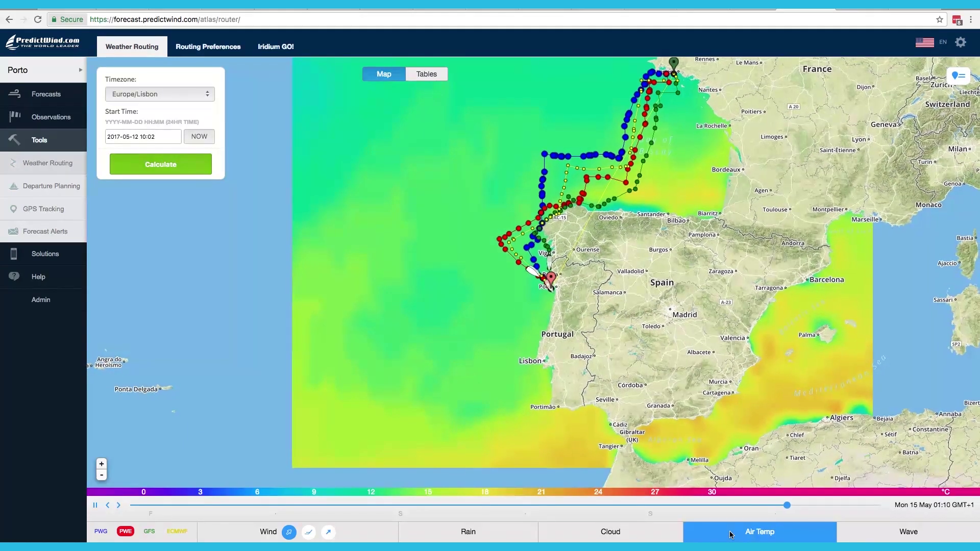
{"action": "left_click", "coordinate": [907, 532]}
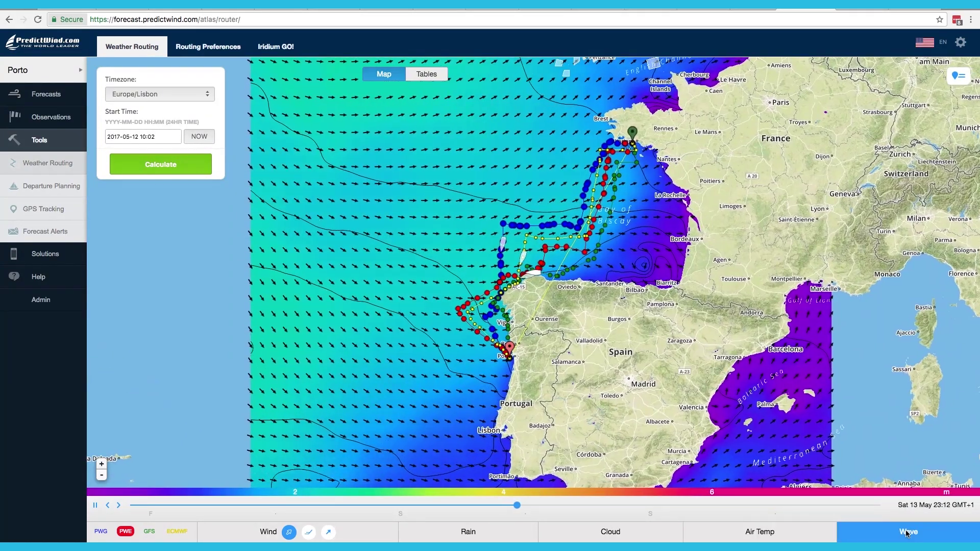
Show the wind as black barbs over the colour map and inspect the forecast details at two waypoints on the PWE route off northwest Spain.
{"action": "left_click", "coordinate": [308, 532]}
{"action": "mouse_move", "coordinate": [519, 261]}
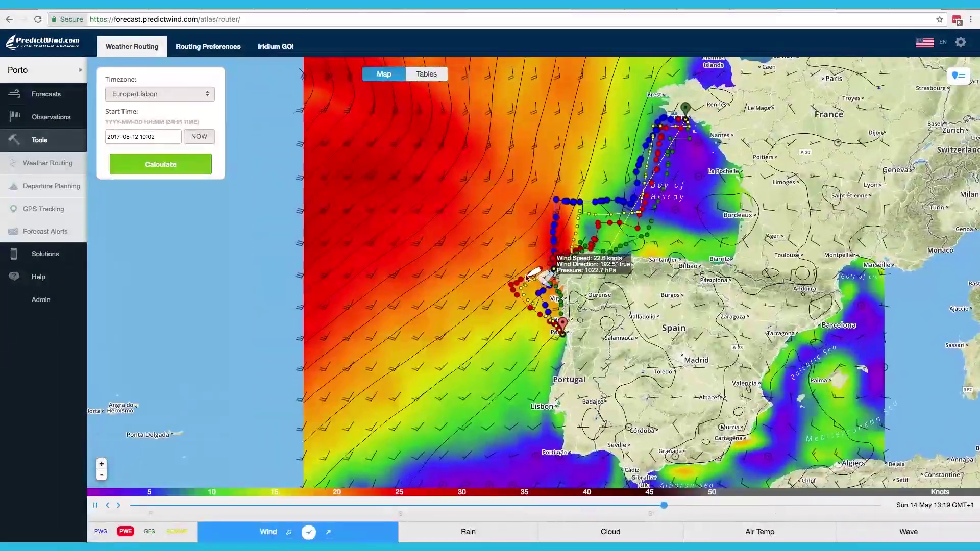
{"action": "left_click", "coordinate": [520, 231]}
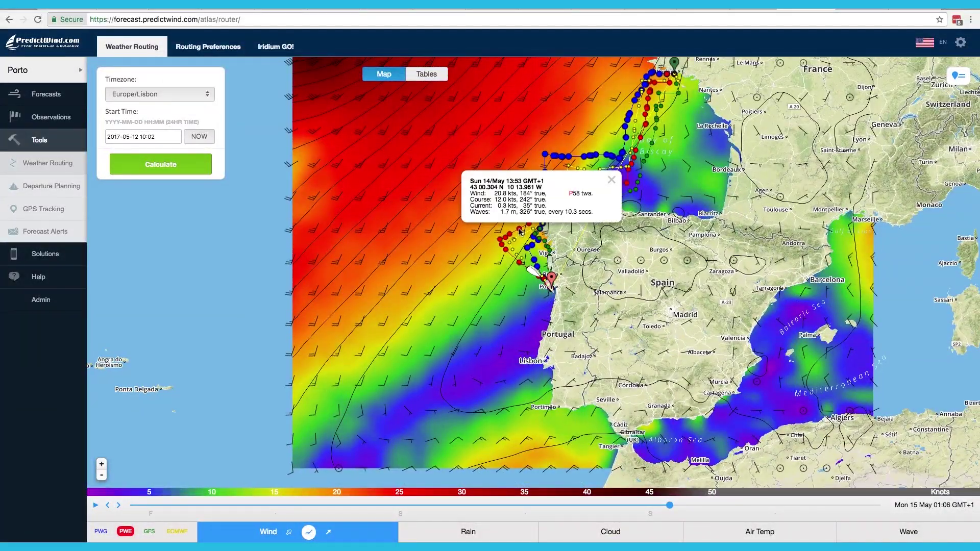
{"action": "left_click", "coordinate": [505, 251]}
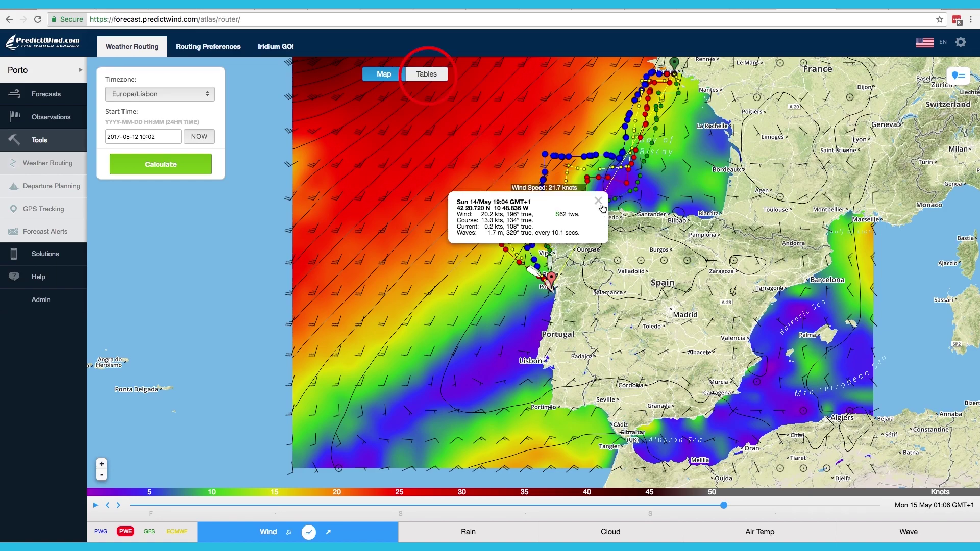
Open the route tables and examine the graphs of wind speed, wind direction, wind angle, wave height and wave direction.
{"action": "left_click", "coordinate": [427, 75]}
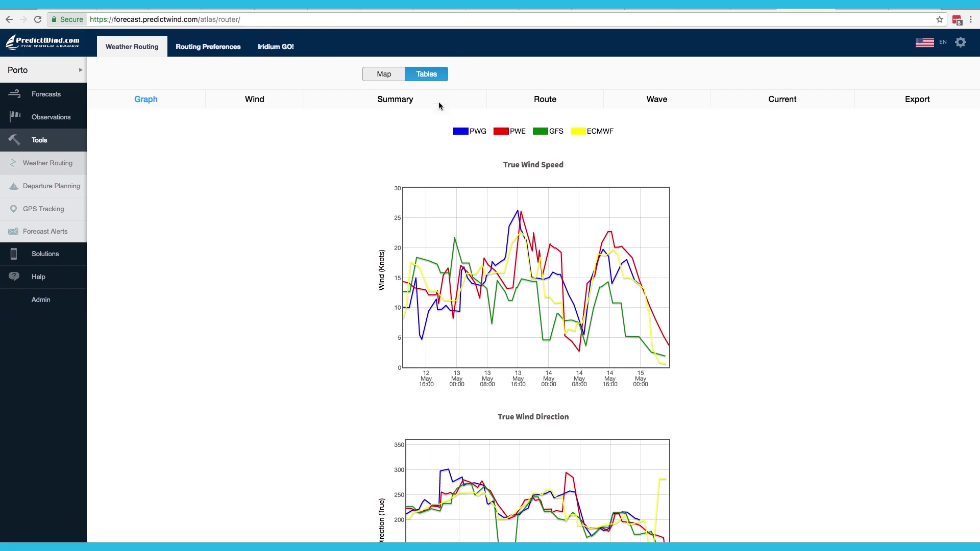
{"action": "scroll", "coordinate": [522, 325], "scroll_direction": "down", "scroll_amount": 5}
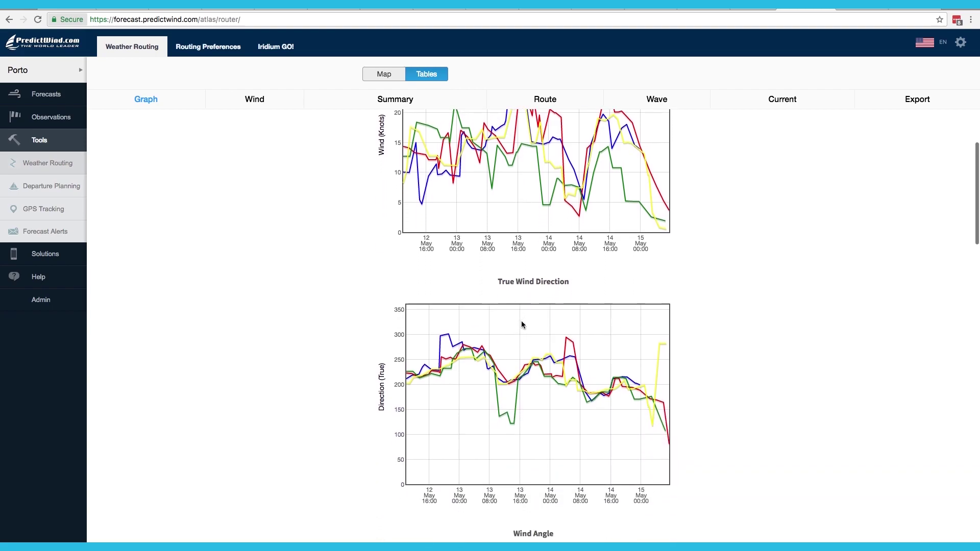
{"action": "scroll", "coordinate": [521, 324], "scroll_direction": "down", "scroll_amount": 12}
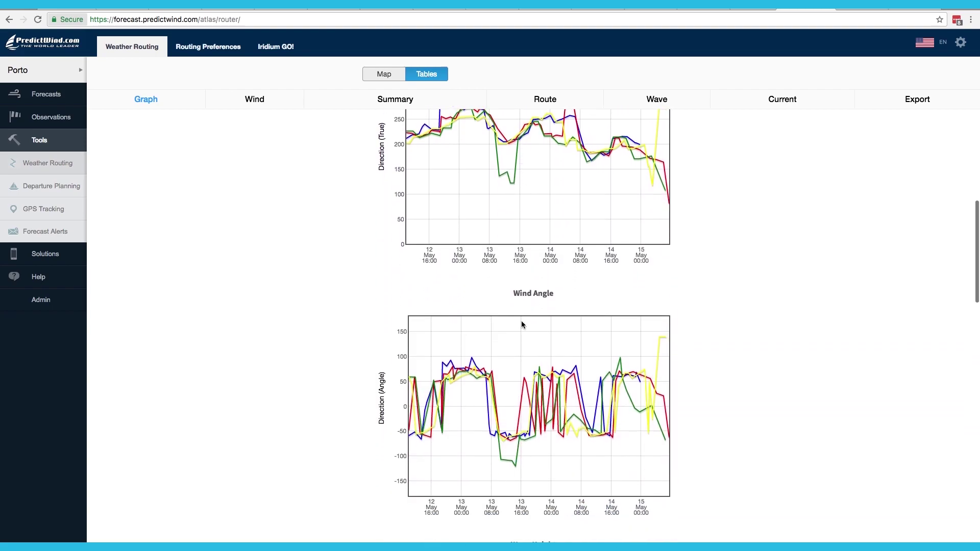
{"action": "scroll", "coordinate": [522, 325], "scroll_direction": "down", "scroll_amount": 11}
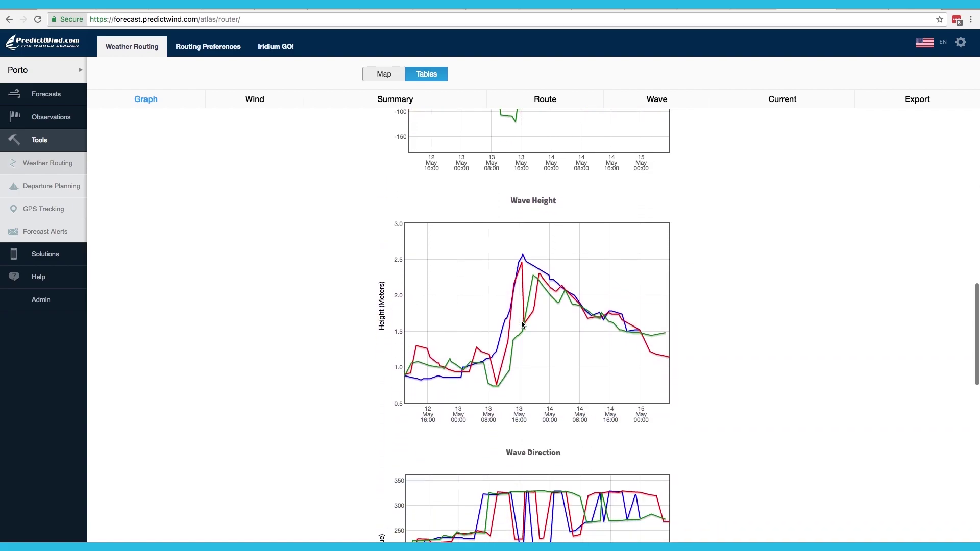
{"action": "scroll", "coordinate": [522, 325], "scroll_direction": "down", "scroll_amount": 13}
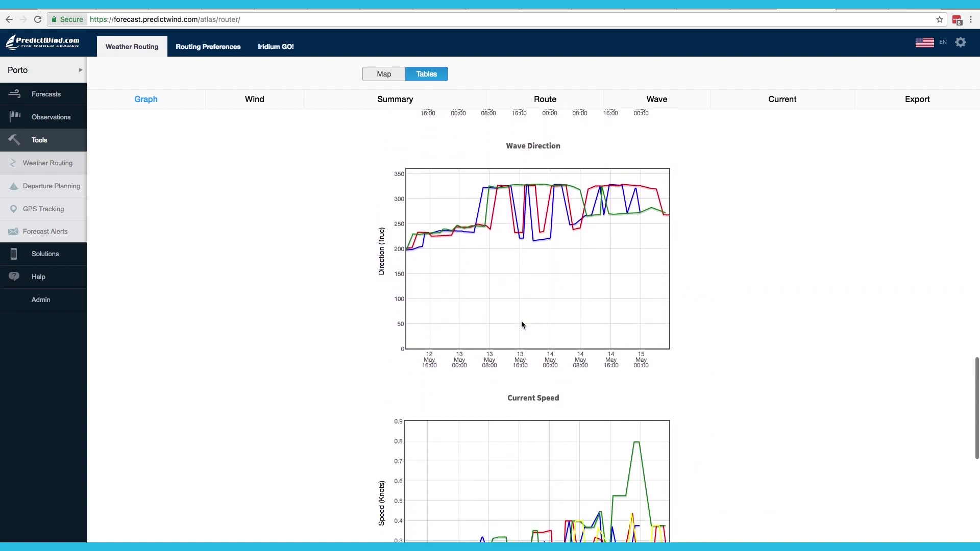
Review the wind table, the passage summary and the table of route positions for the forecast models.
{"action": "left_click", "coordinate": [255, 99]}
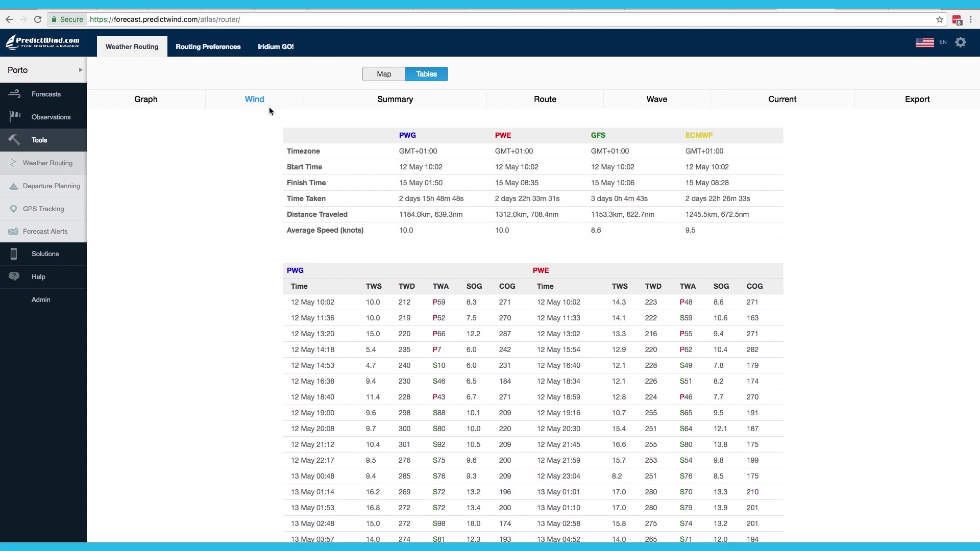
{"action": "scroll", "coordinate": [460, 345], "scroll_direction": "down", "scroll_amount": 6}
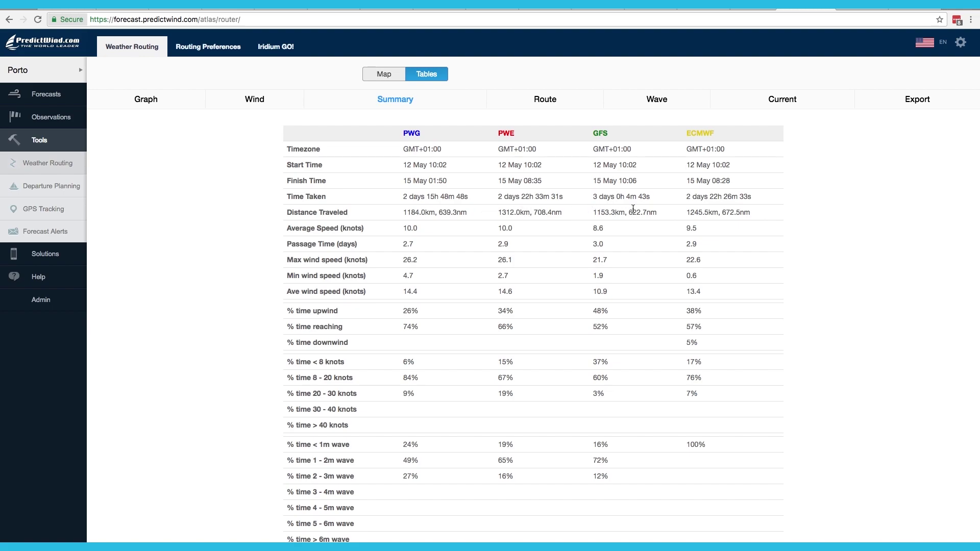
{"action": "left_click", "coordinate": [545, 100]}
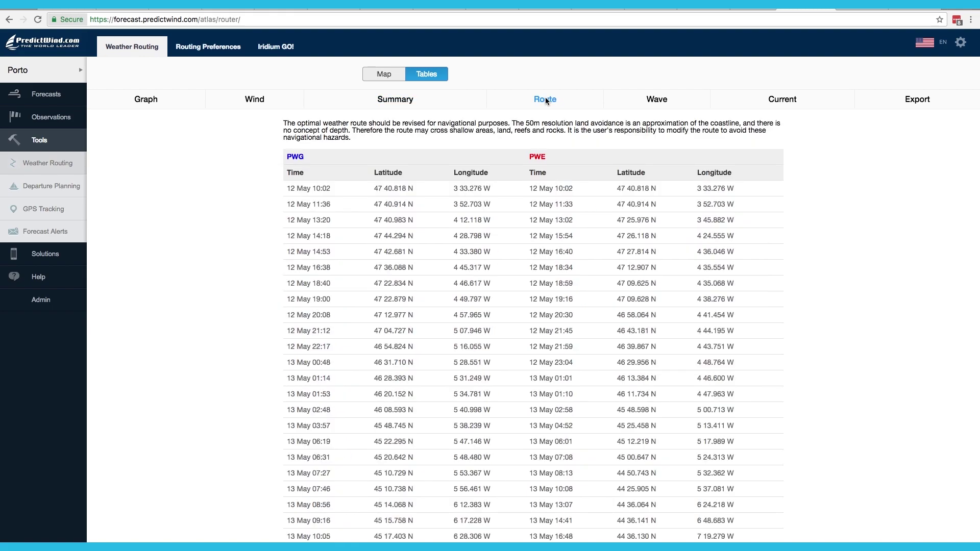
Review the wave and current tables for the PWG and PWE routes.
{"action": "left_click", "coordinate": [654, 98]}
{"action": "scroll", "coordinate": [510, 264], "scroll_direction": "down", "scroll_amount": 3}
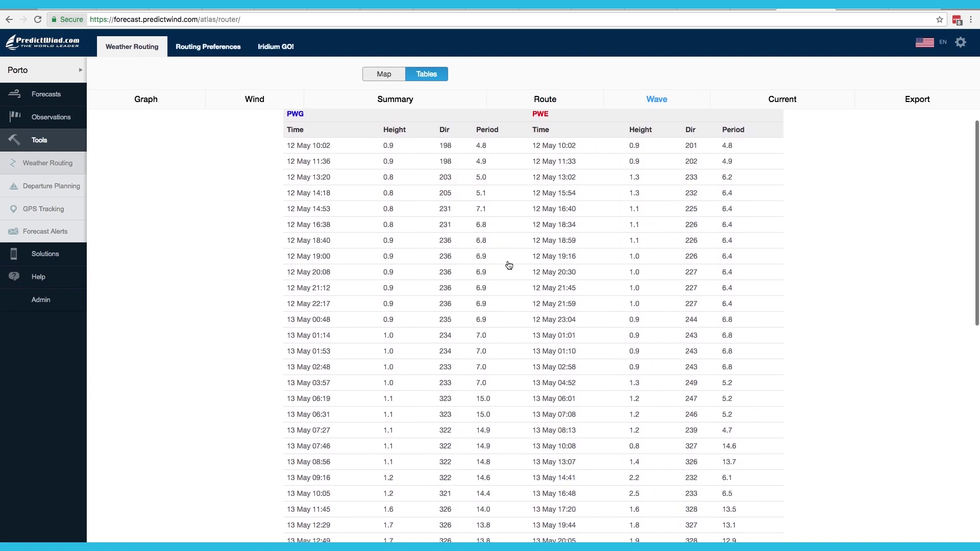
{"action": "scroll", "coordinate": [509, 265], "scroll_direction": "down", "scroll_amount": 2}
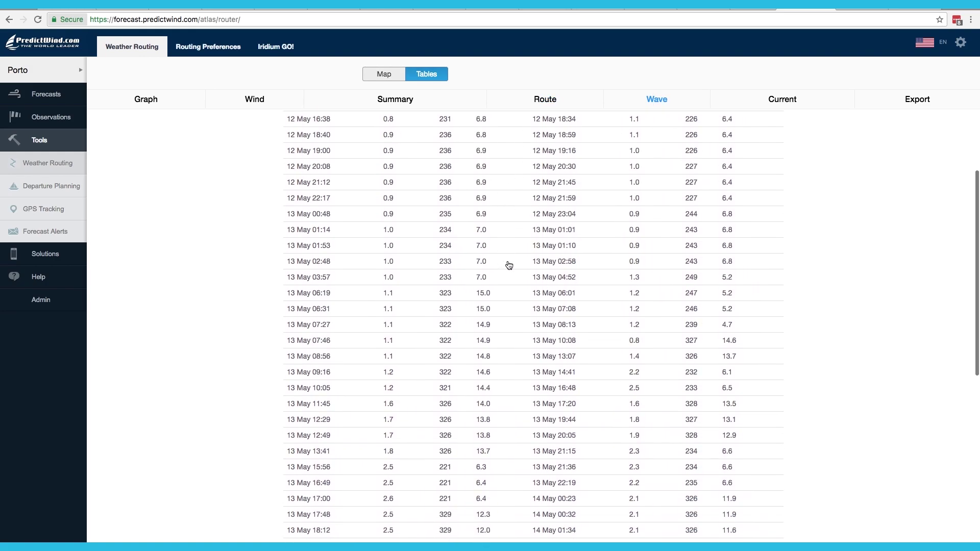
{"action": "left_click", "coordinate": [782, 99]}
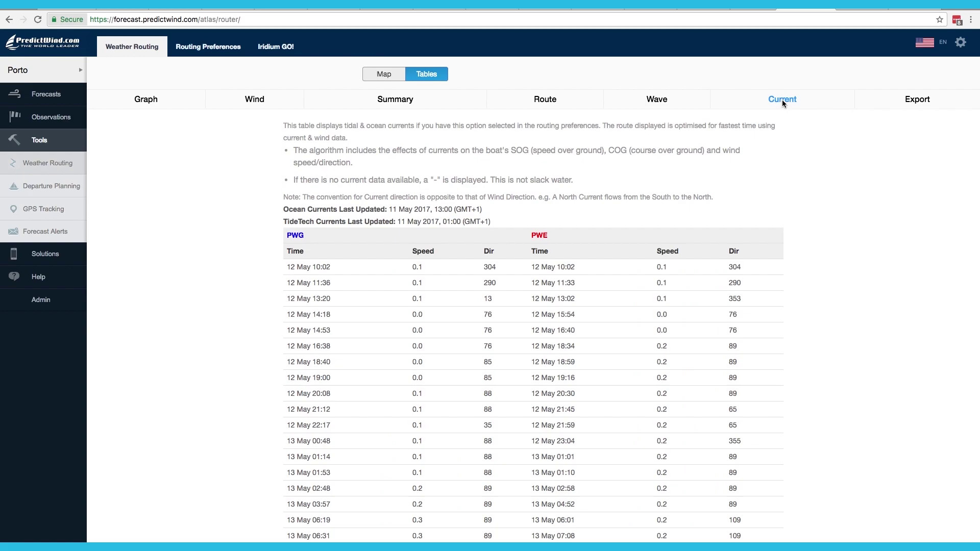
{"action": "scroll", "coordinate": [624, 358], "scroll_direction": "down", "scroll_amount": 15}
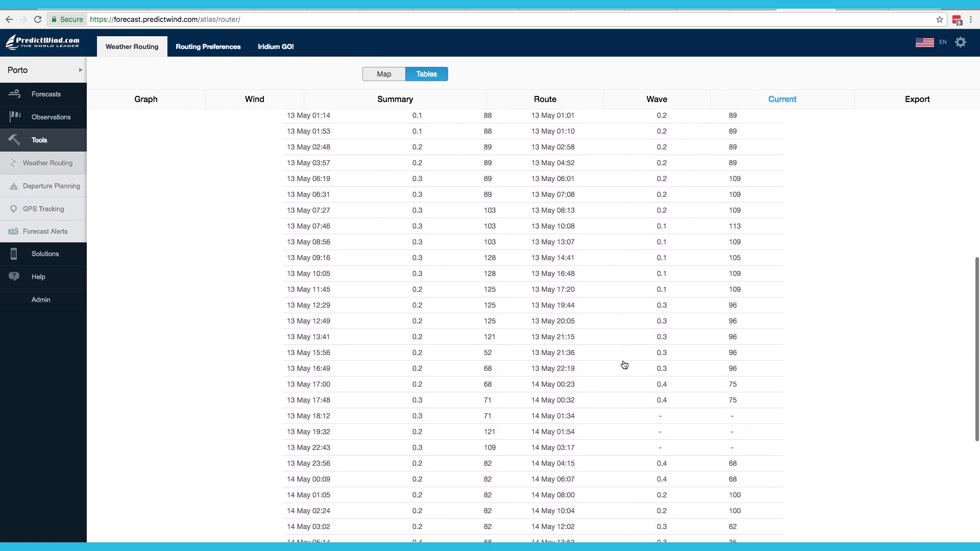
Look at the route export options and return to the route map.
{"action": "left_click", "coordinate": [921, 100]}
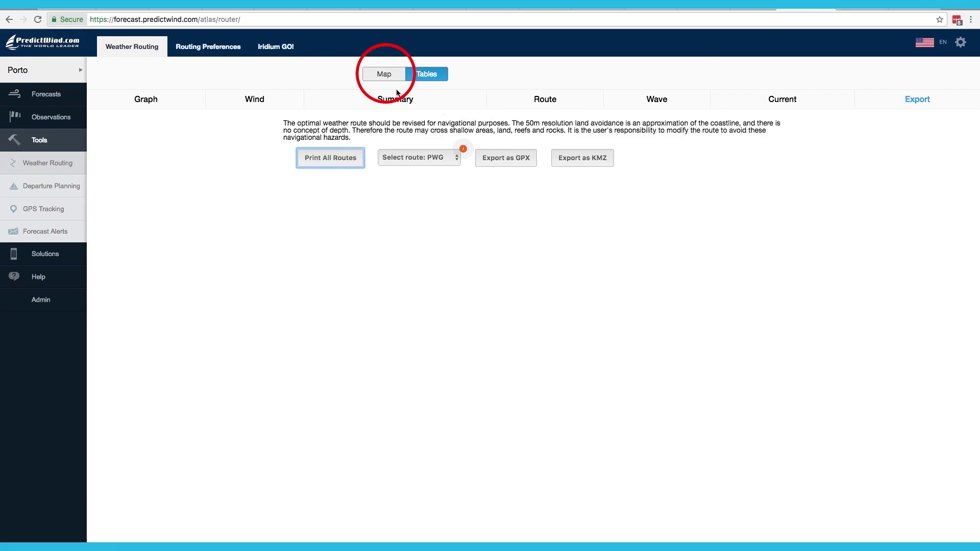
{"action": "left_click", "coordinate": [384, 75]}
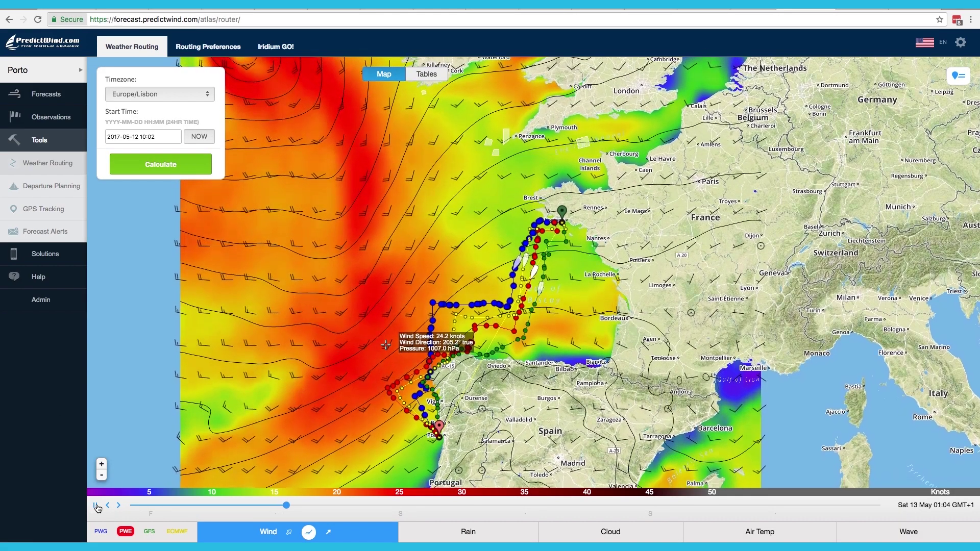